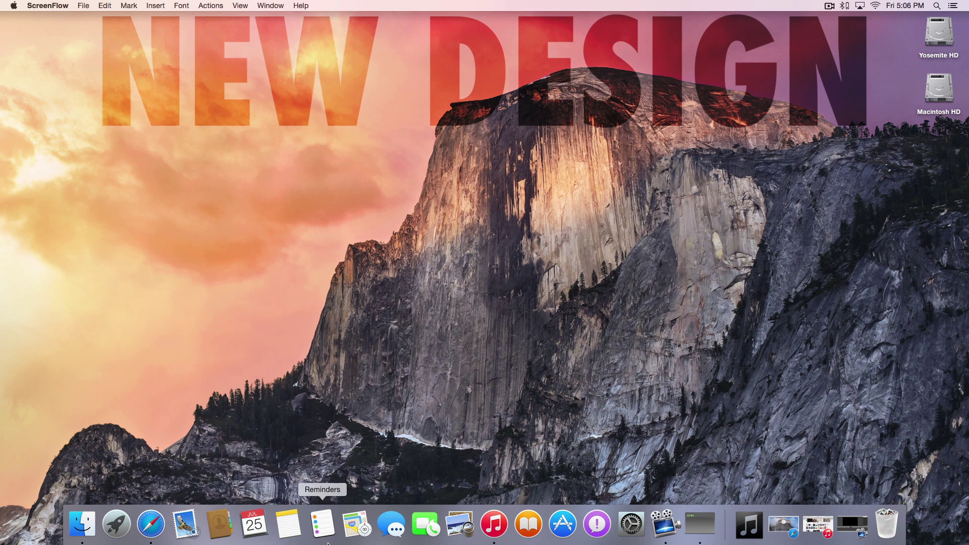
# Step: Open a Finder window on the home folder, listing Applications, Desktop, Documents and other folders
pyautogui.click(95, 523)
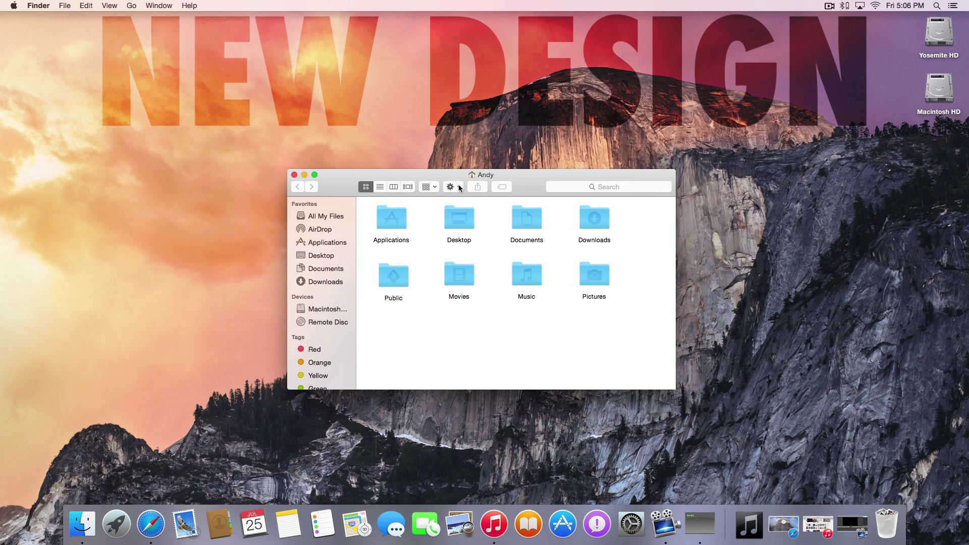
# Step: Move the home folder window higher up on the screen
pyautogui.moveTo(458, 176); pyautogui.dragTo(465, 107)
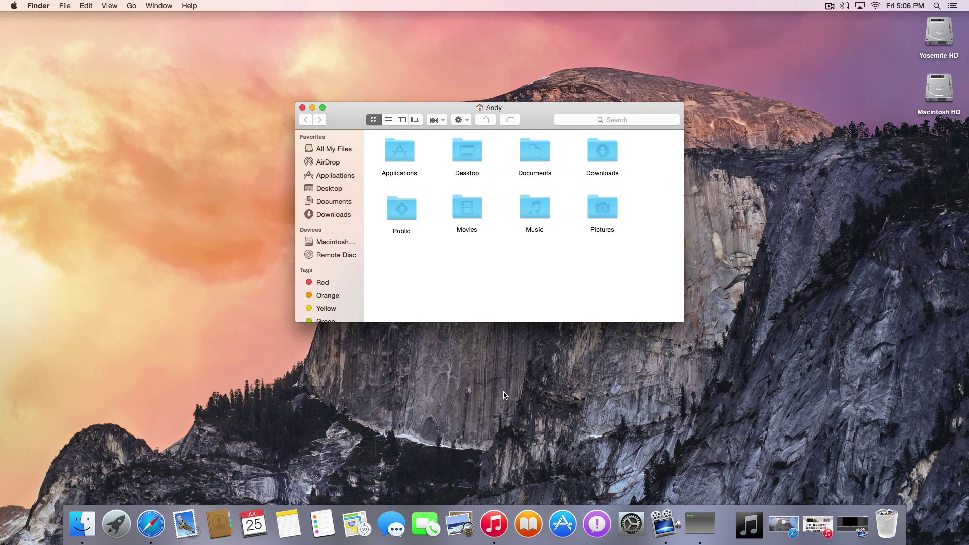
# Step: Restore the minimized Safari window showing the OS X Yosemite page
pyautogui.click(782, 520)
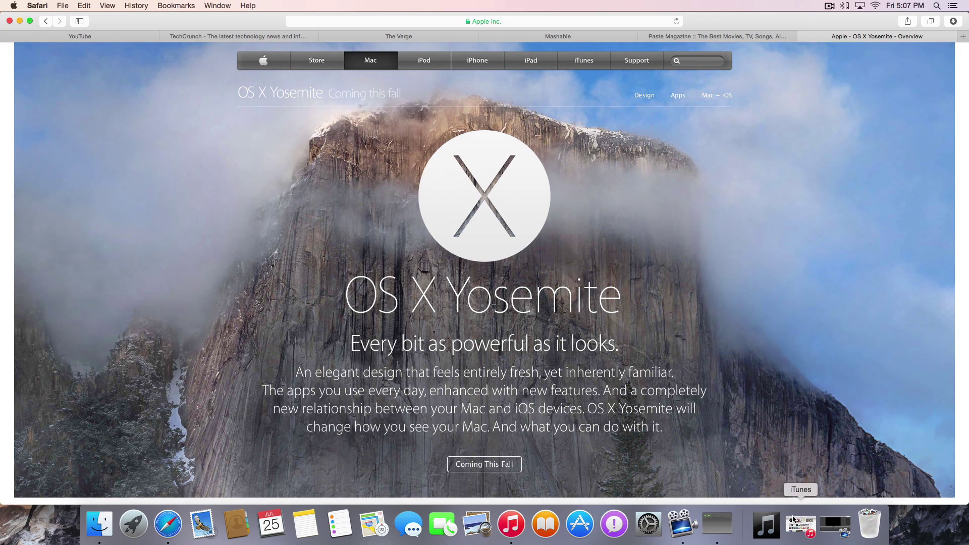
# Step: Restore the minimized iTunes window on the iTunes Store podcasts page
pyautogui.click(793, 518)
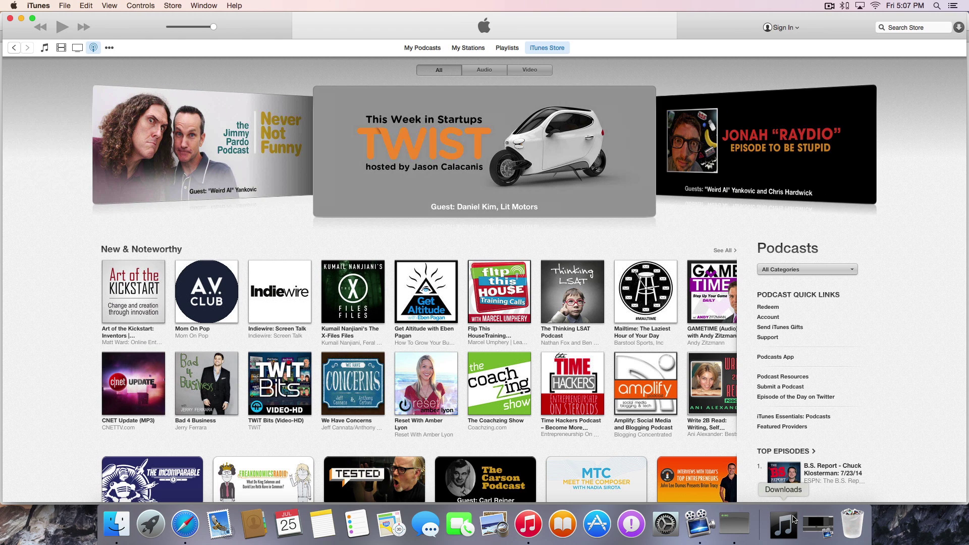
# Step: Glance at all apps in Launchpad, then launch System Preferences from the Dock
pyautogui.press('F4')
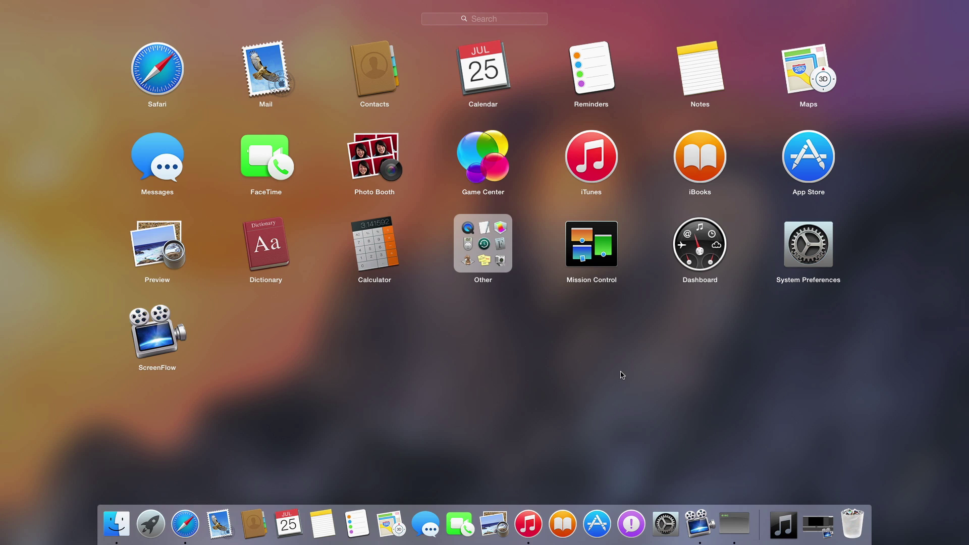
pyautogui.click(563, 412)
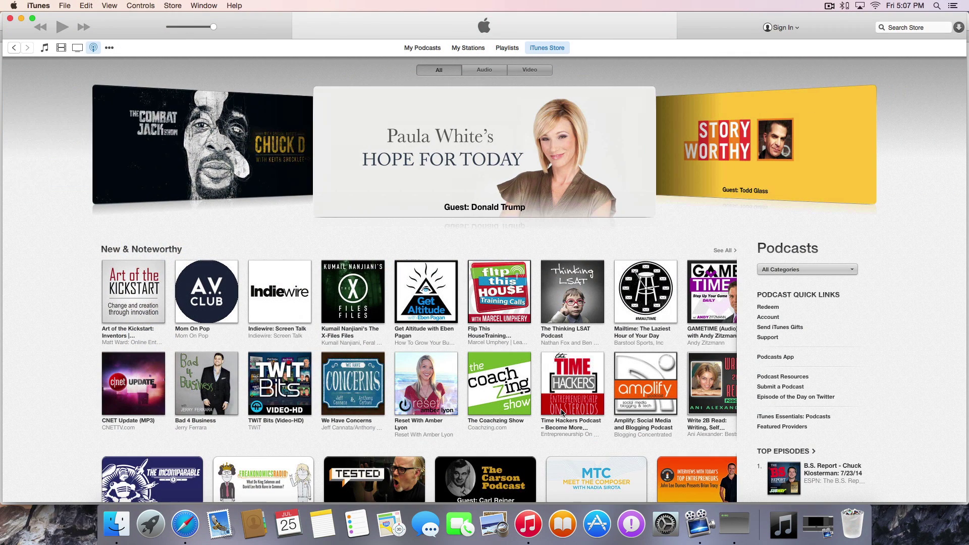
pyautogui.click(525, 525)
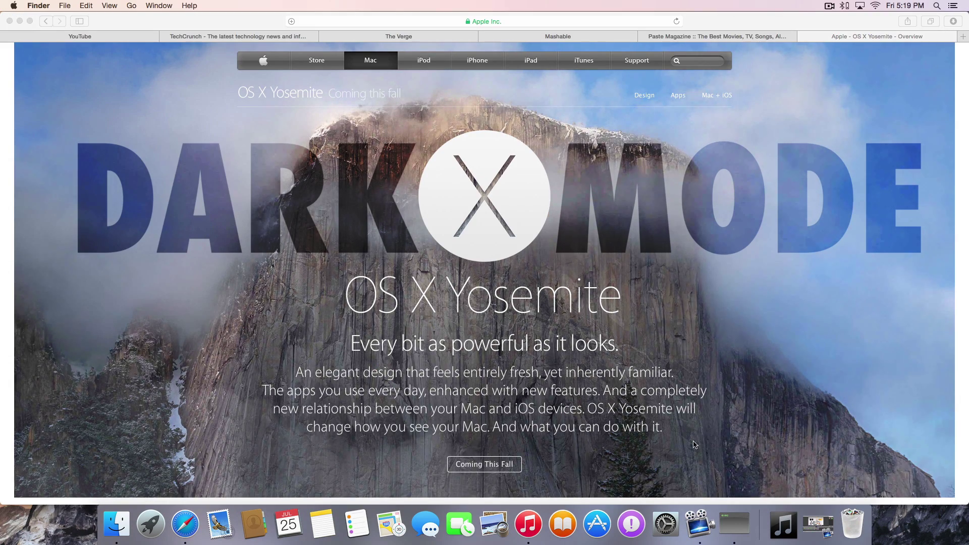
pyautogui.click(665, 525)
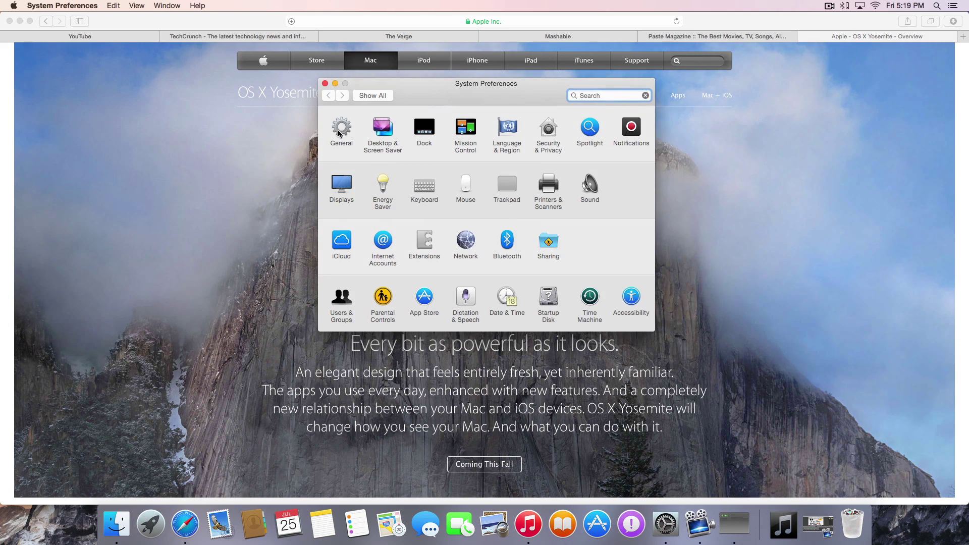
# Step: Turn on 'Use dark menu bar and Dock' in General, then quit System Preferences
pyautogui.click(340, 128)
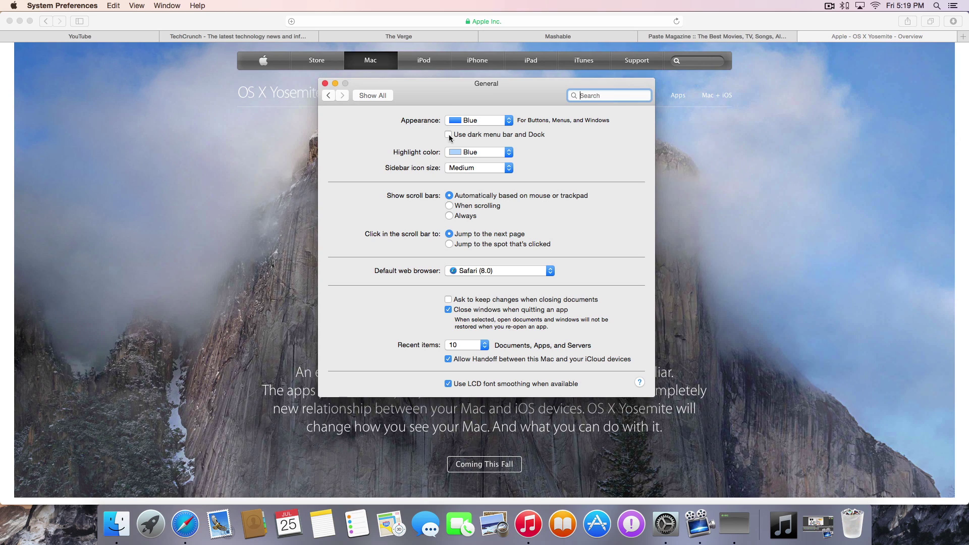
pyautogui.click(449, 136)
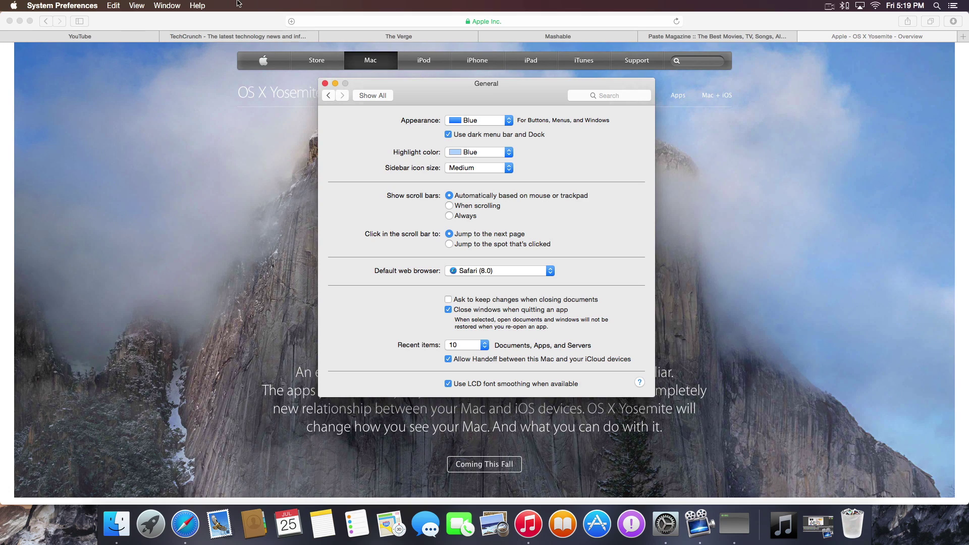
pyautogui.click(88, 5)
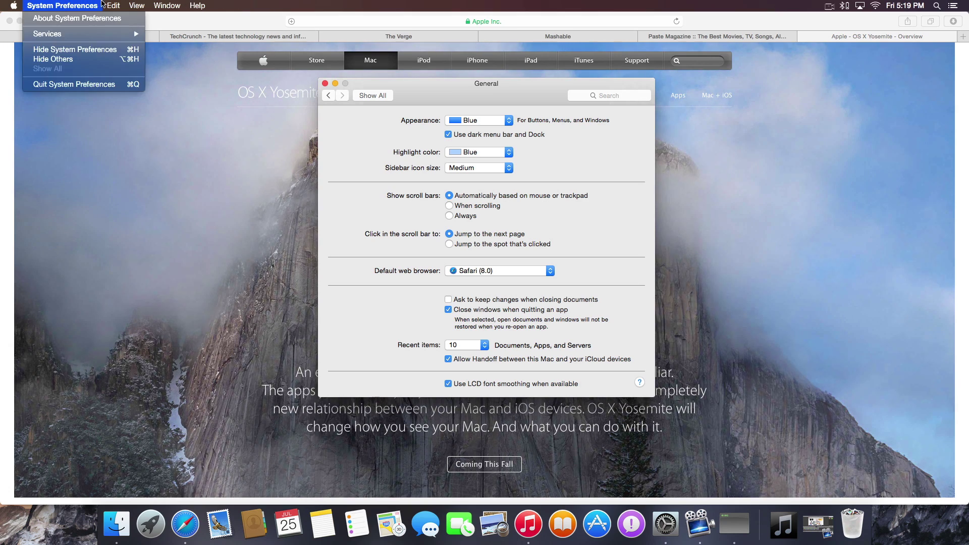
pyautogui.click(83, 4)
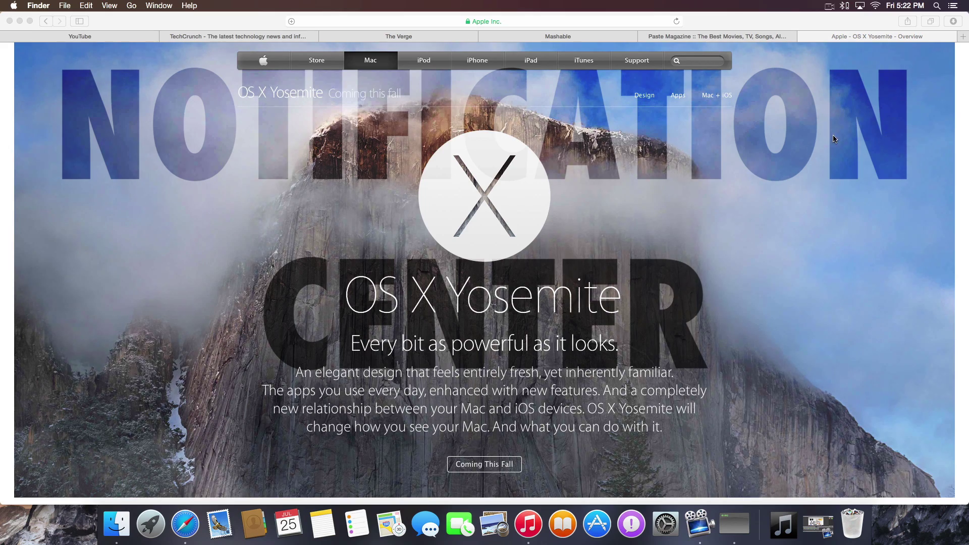
pyautogui.click(953, 7)
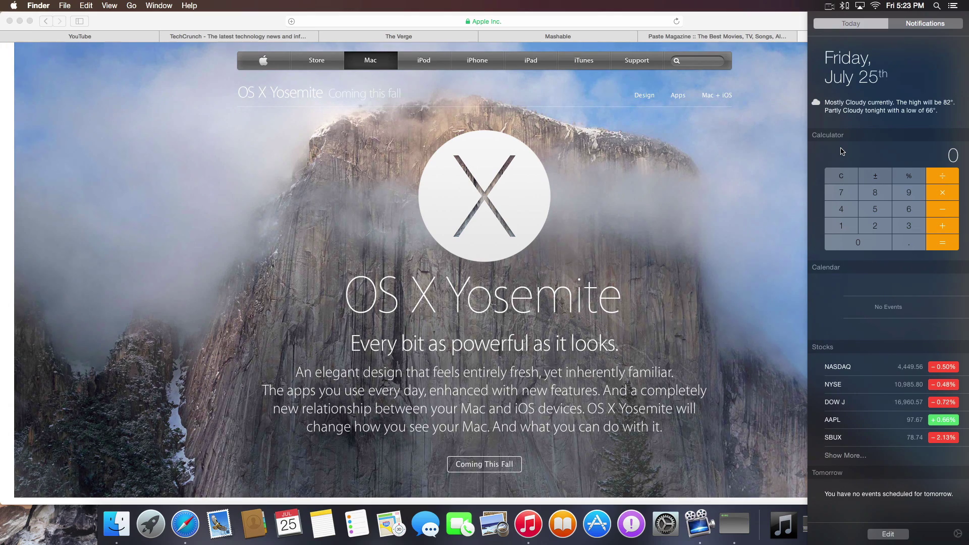
pyautogui.click(889, 534)
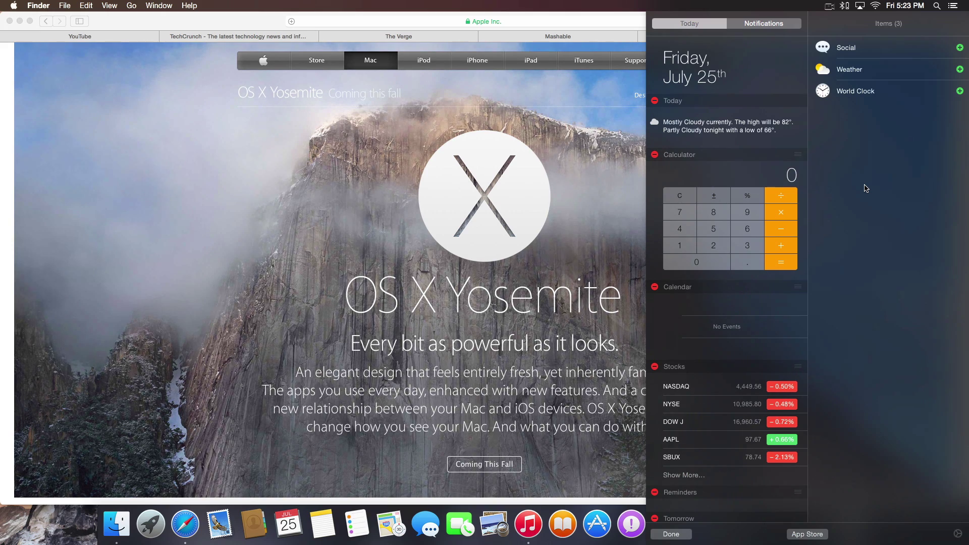
pyautogui.click(682, 533)
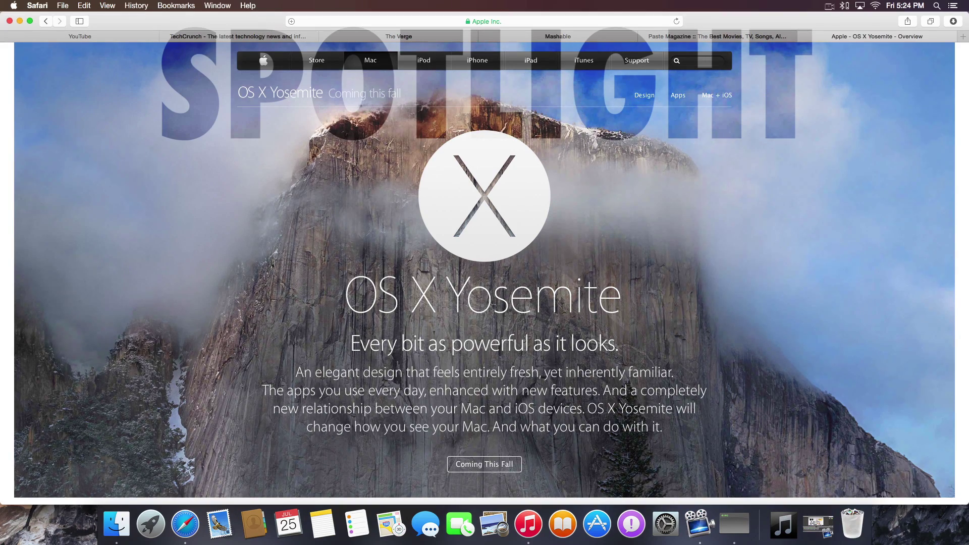
# Step: Open the LeBron James Wikipedia article via Spotlight, then search '22 jump street' and 'the decemberist'
pyautogui.press('super+space')
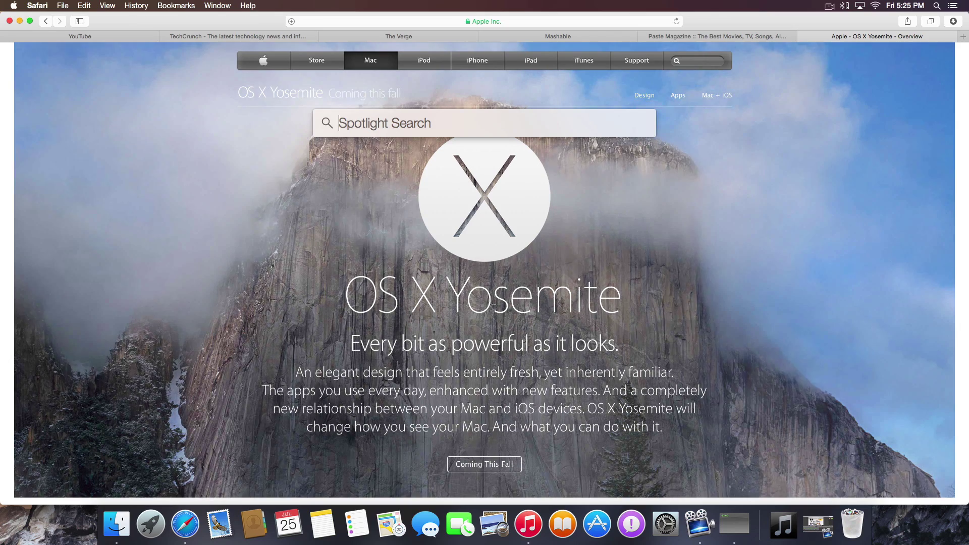
pyautogui.write('lebron james')
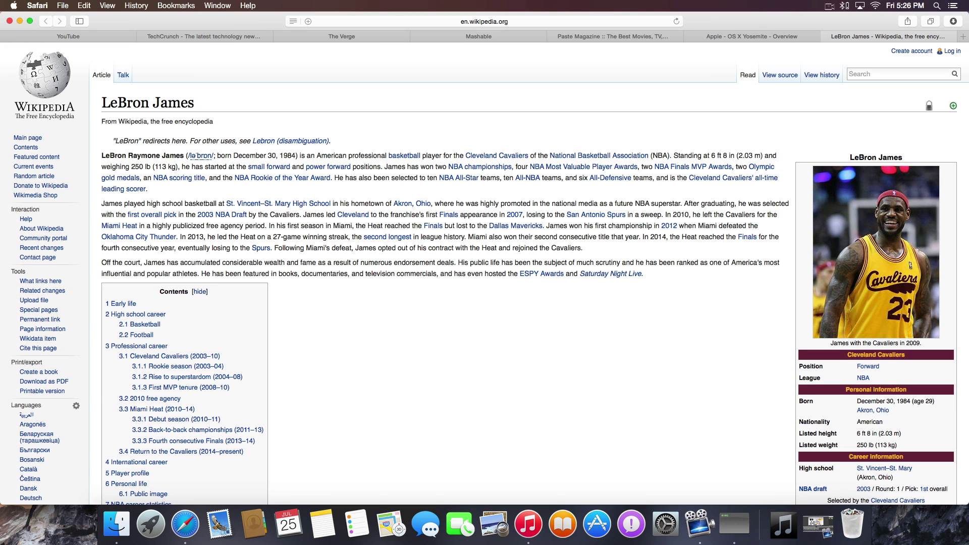
pyautogui.press('super+space')
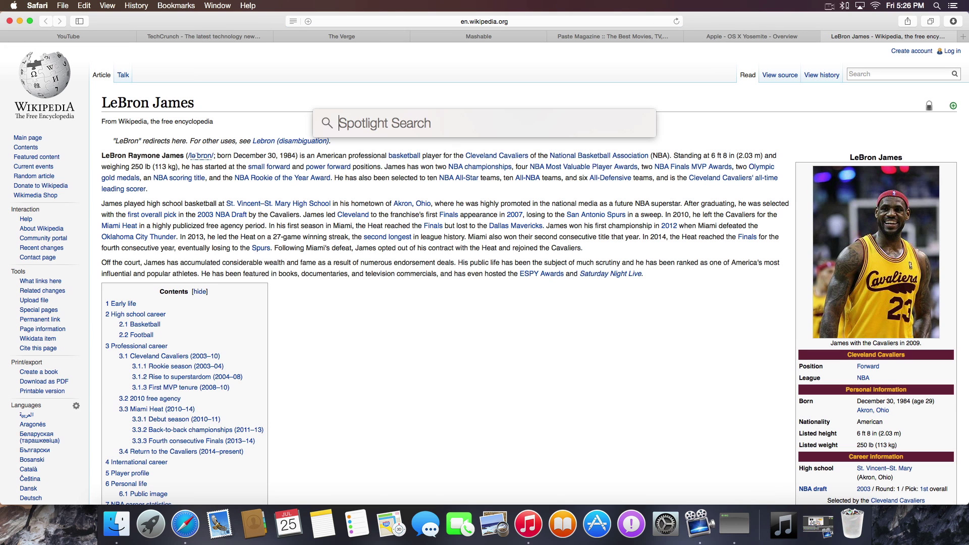
pyautogui.write('22 jump street')
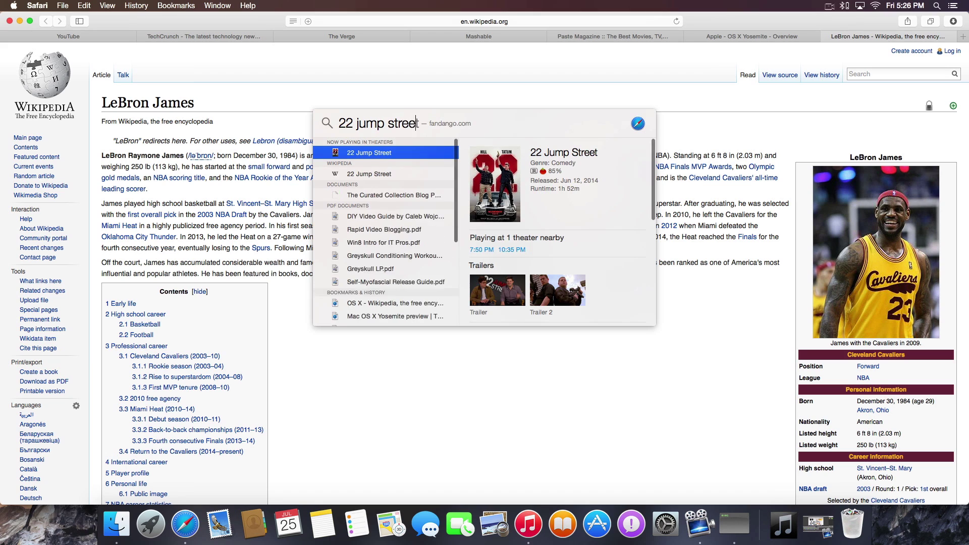
pyautogui.press('super+a')
pyautogui.write('the de')
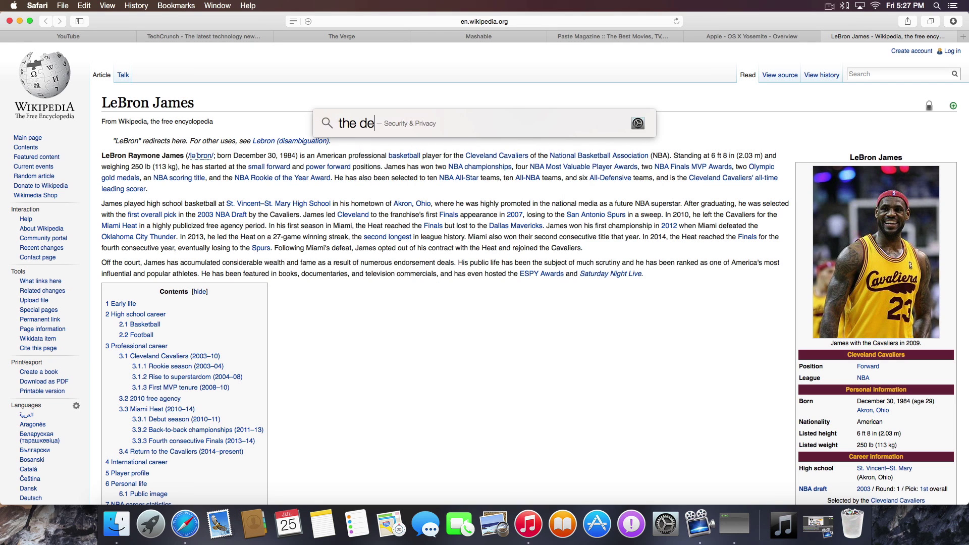
pyautogui.write('cemberist')
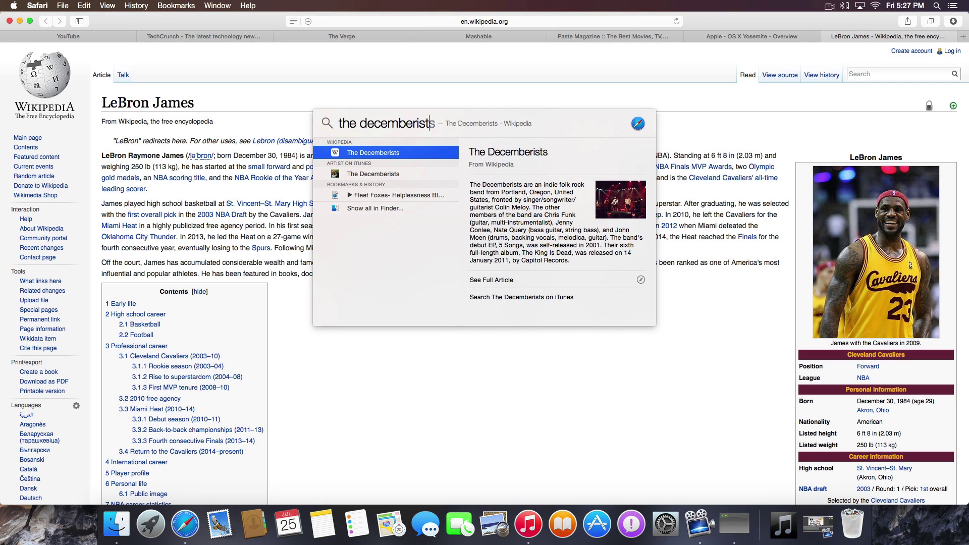
pyautogui.press('Down')
pyautogui.scroll(-10, 506, 209)
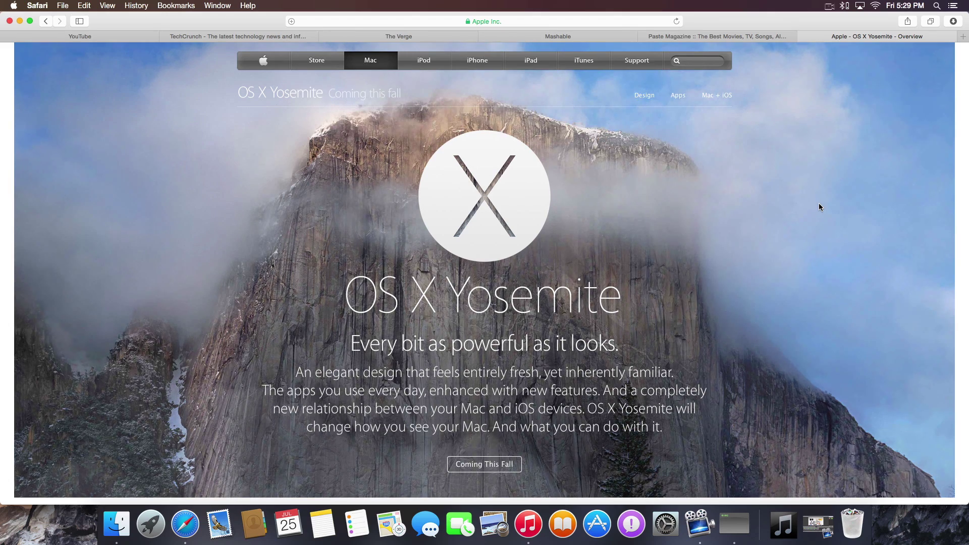
# Step: Switch Safari to full-screen mode on the OS X Yosemite tab
pyautogui.click(31, 20)
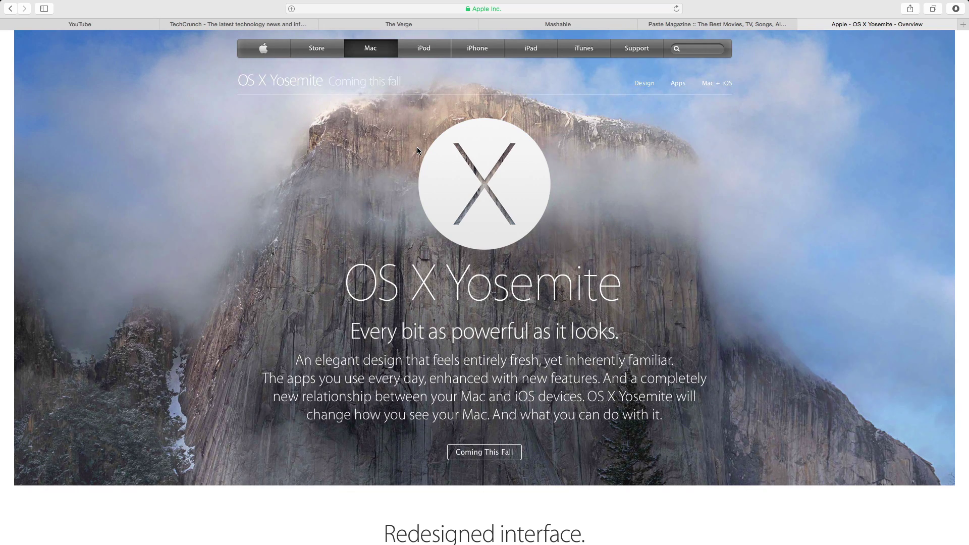
# Step: Search 'danny brown' from the address bar and open the Danny Brown (rapper) Wikipedia article
pyautogui.click(511, 10)
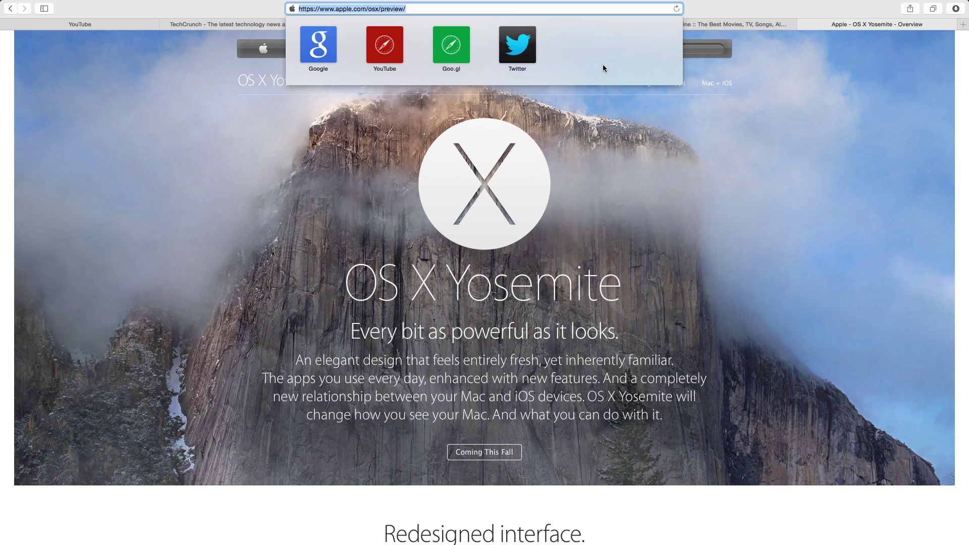
pyautogui.press('BackSpace')
pyautogui.write('danny brown')
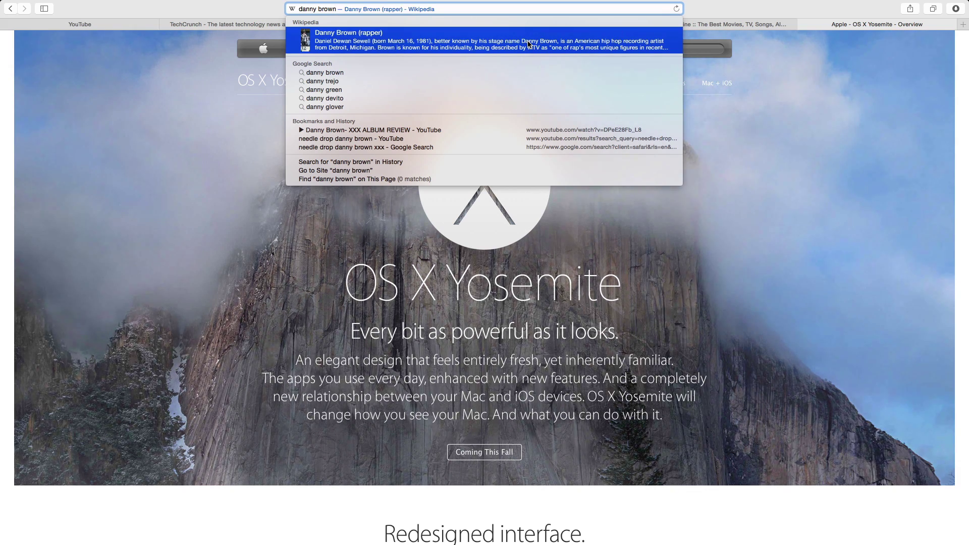
pyautogui.click(528, 42)
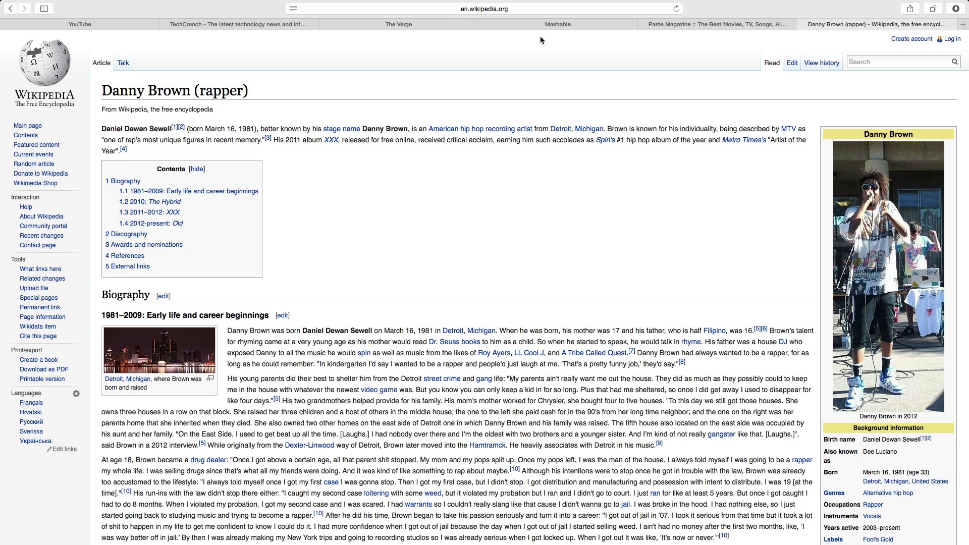
# Step: Show the tab overview with thumbnails of all six open tabs
pyautogui.click(930, 9)
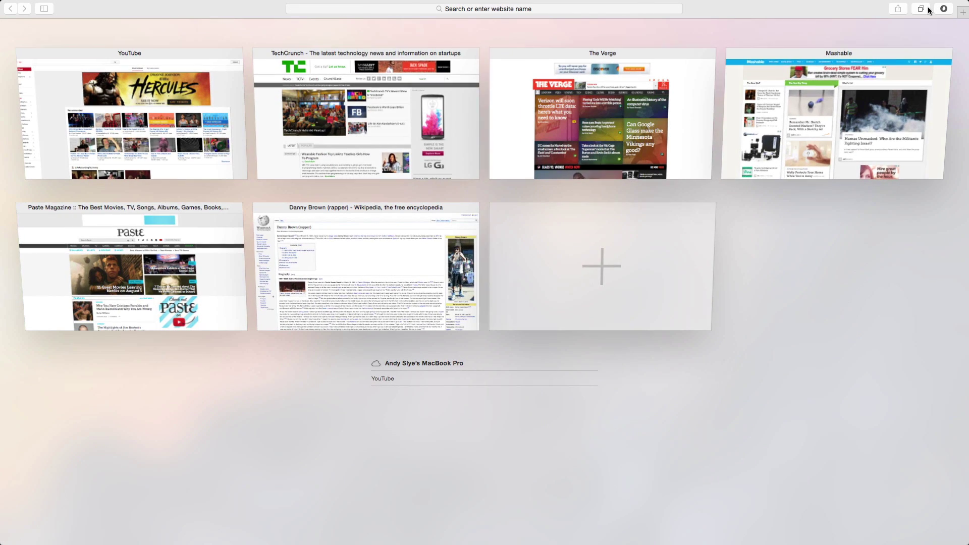